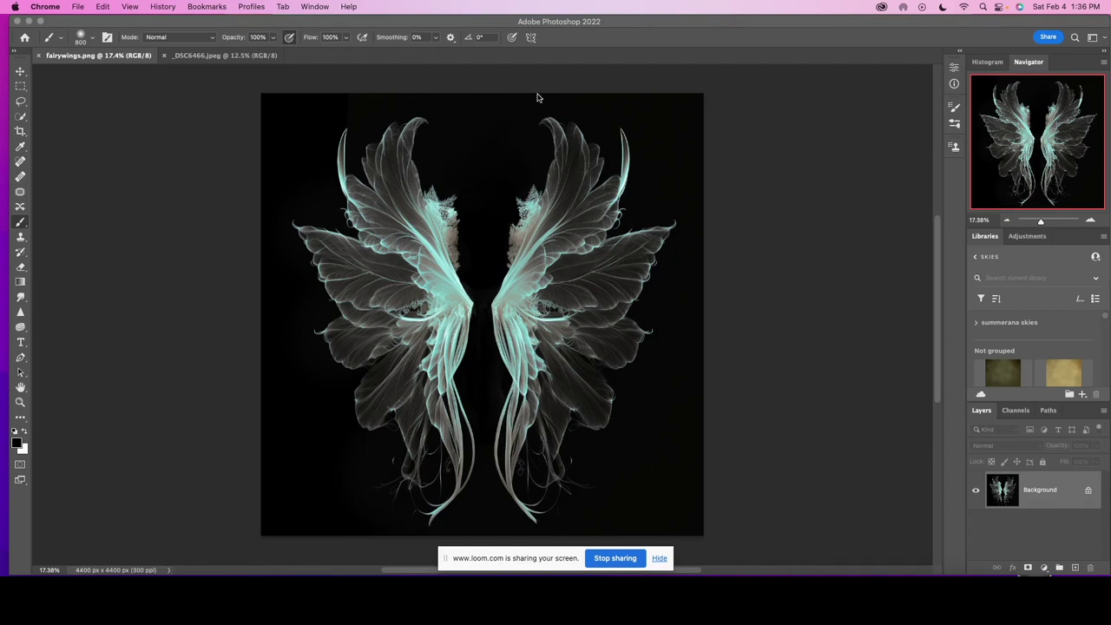
Step: Duplicate the fairy wings in fairywings.png onto a new Layer 1
click(247, 61)
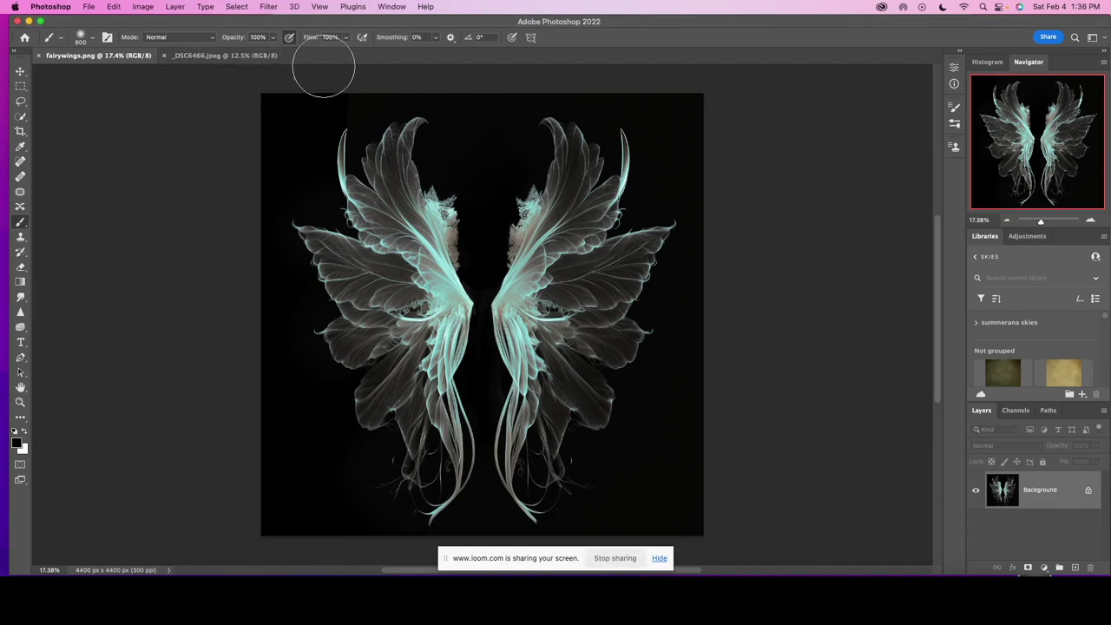
click(253, 55)
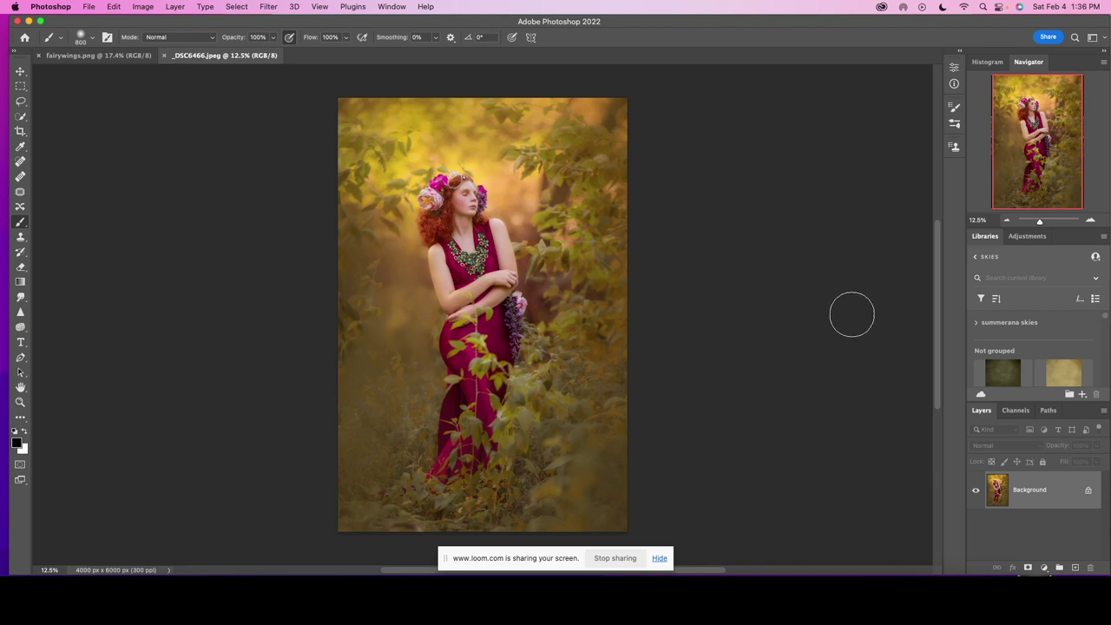
click(116, 56)
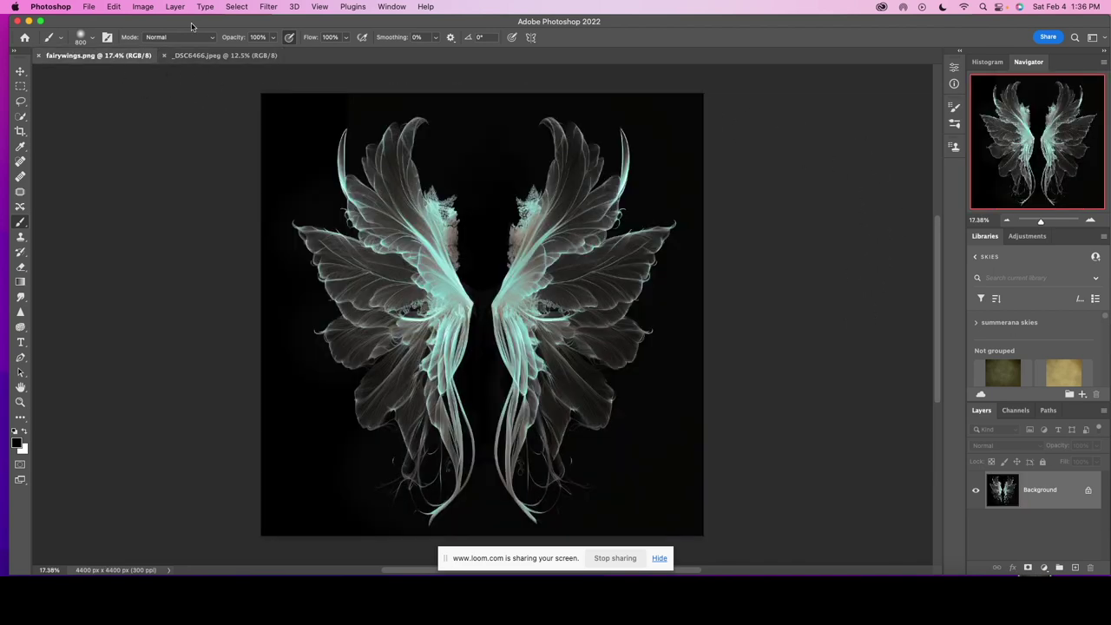
key(super+j)
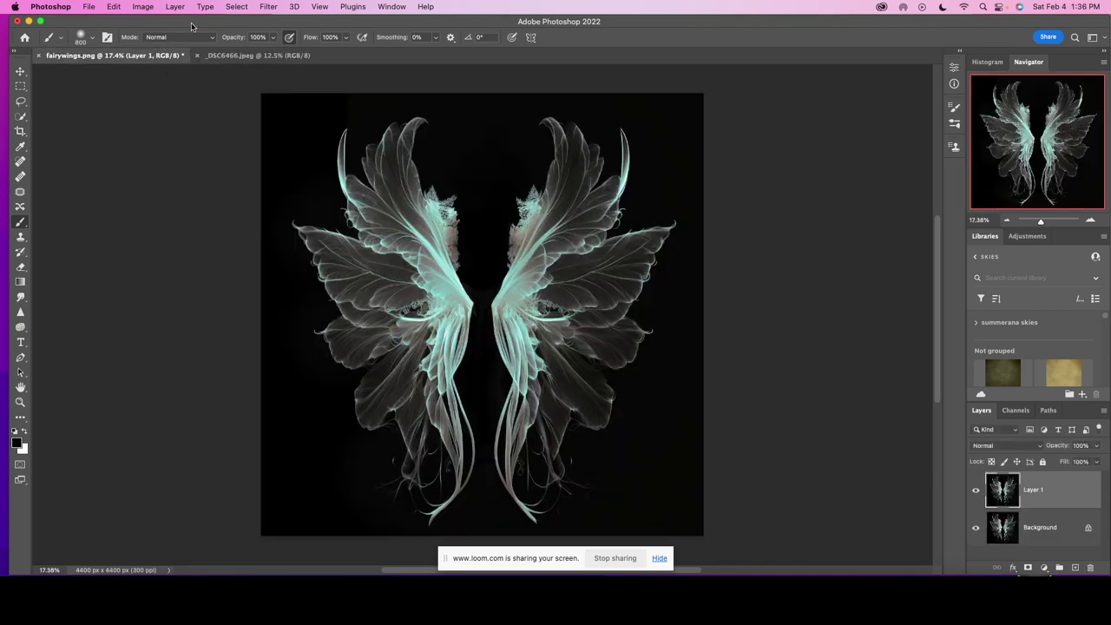
Step: Drag Layer 1 with the Move tool onto the _DSC6466.jpeg forest portrait
click(260, 56)
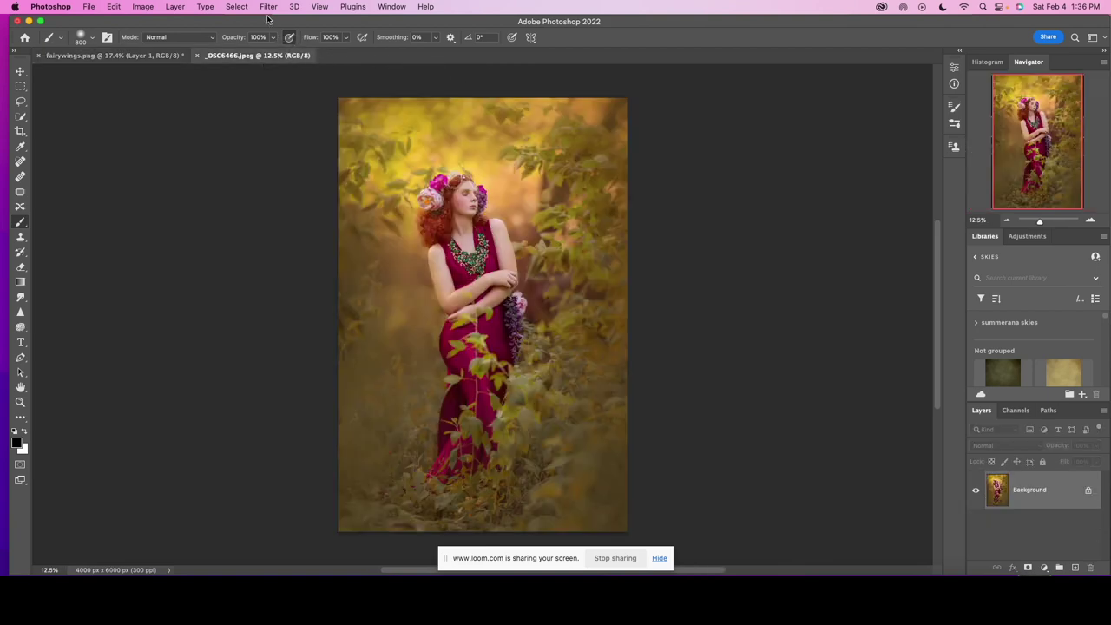
click(89, 8)
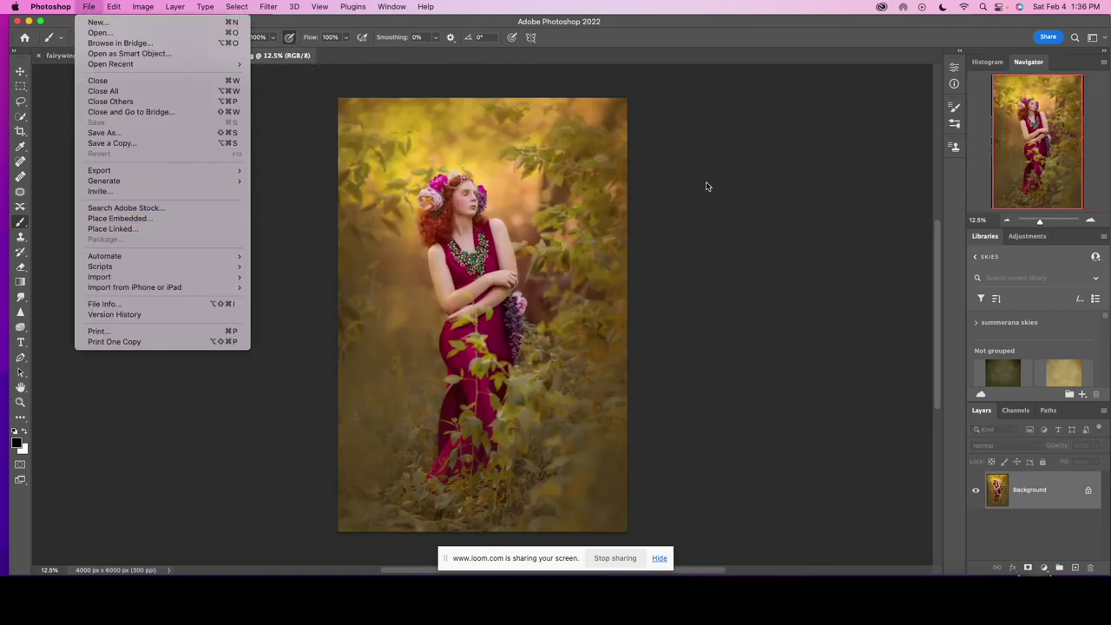
click(840, 237)
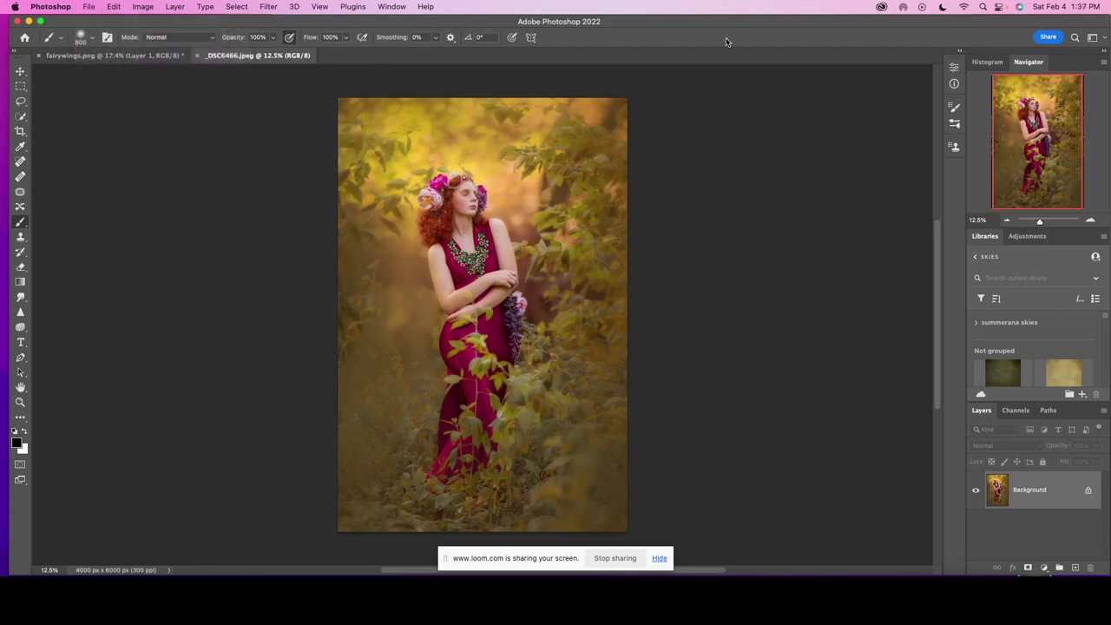
click(143, 55)
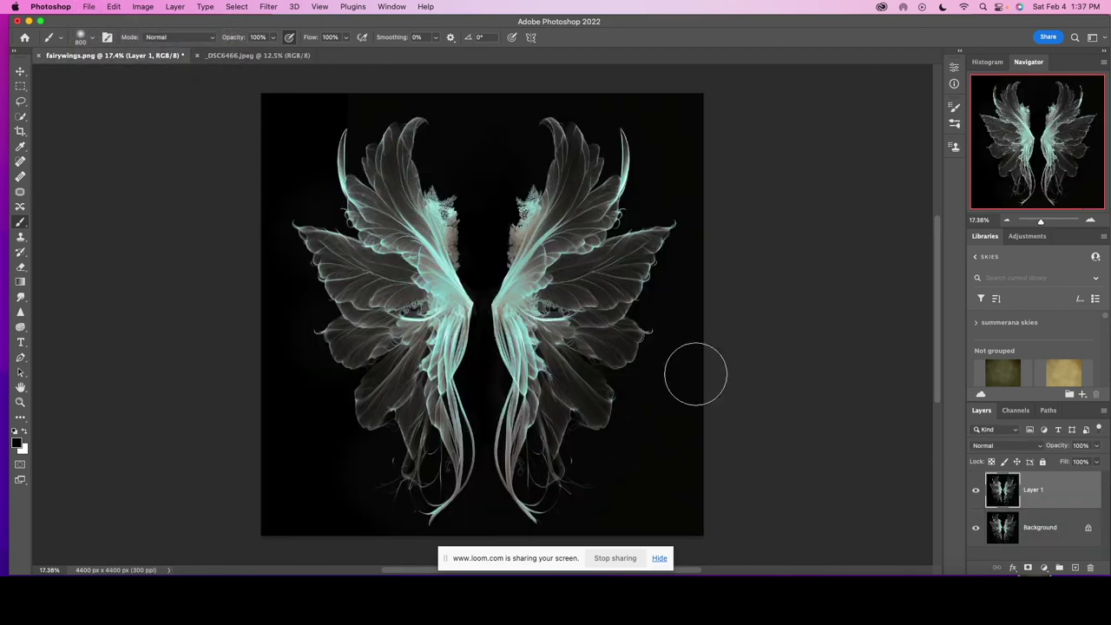
key(v)
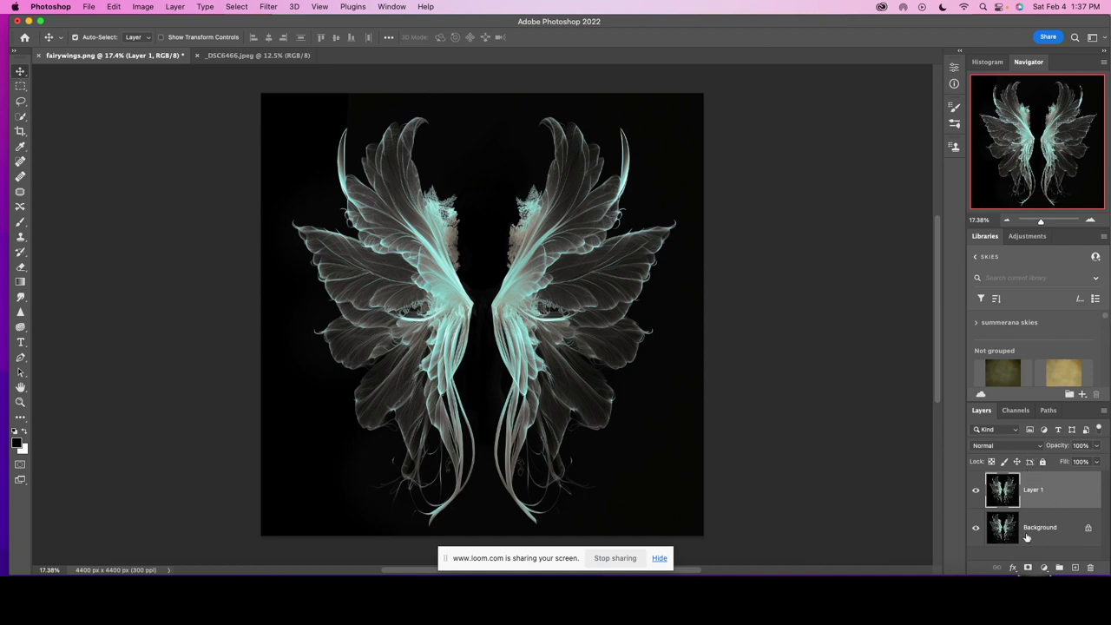
drag(656, 119, 475, 245)
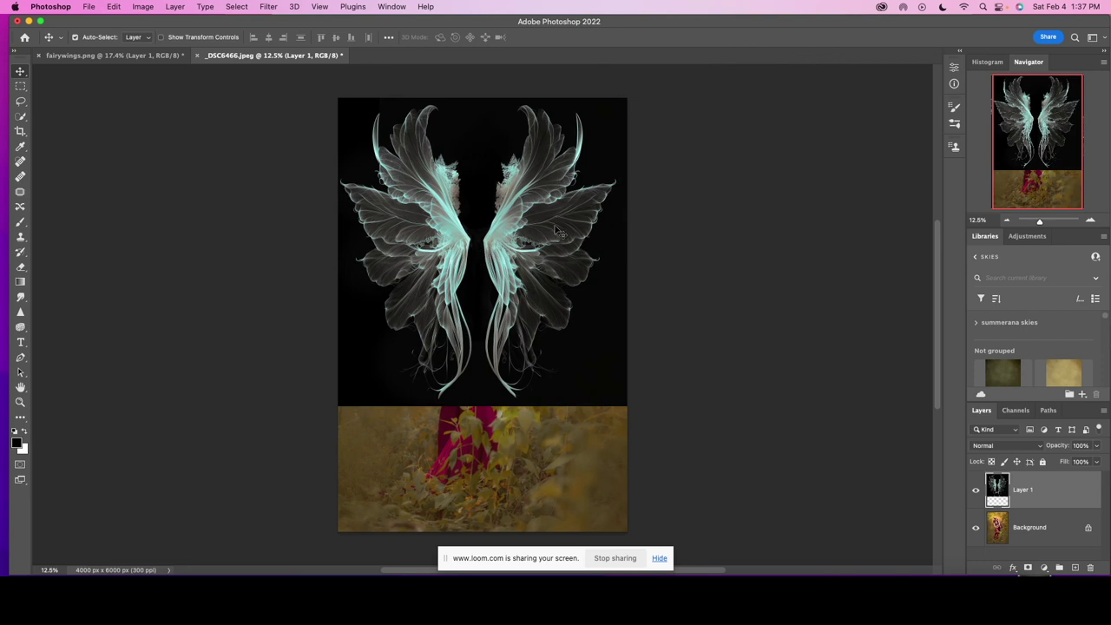
Step: Set Layer 1's blend mode to Screen and shift the wings slightly left and down
click(1019, 444)
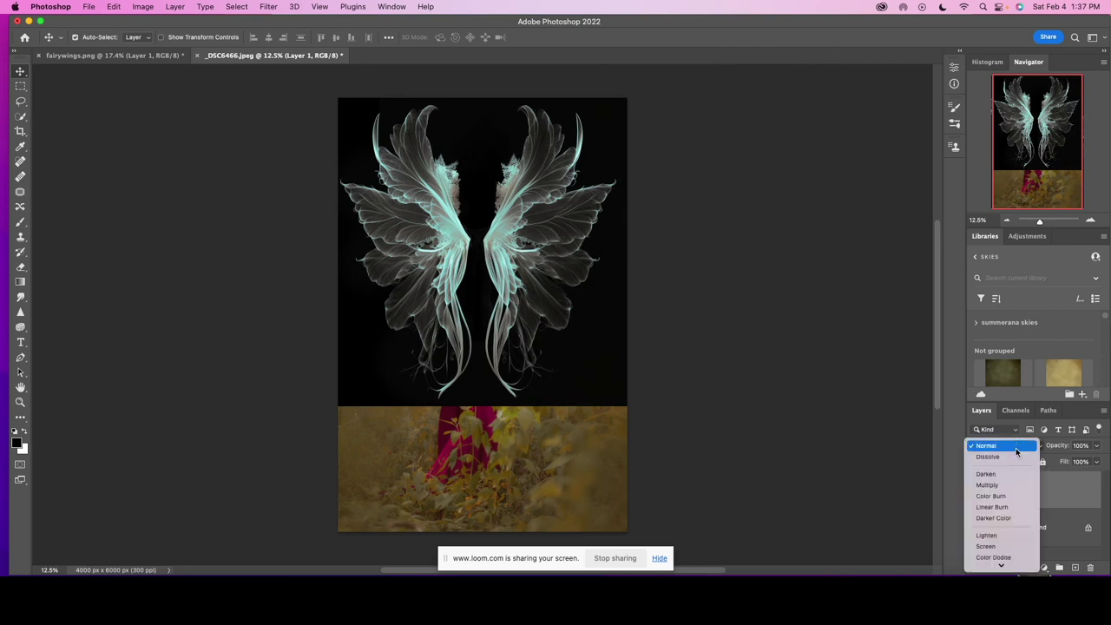
click(1013, 550)
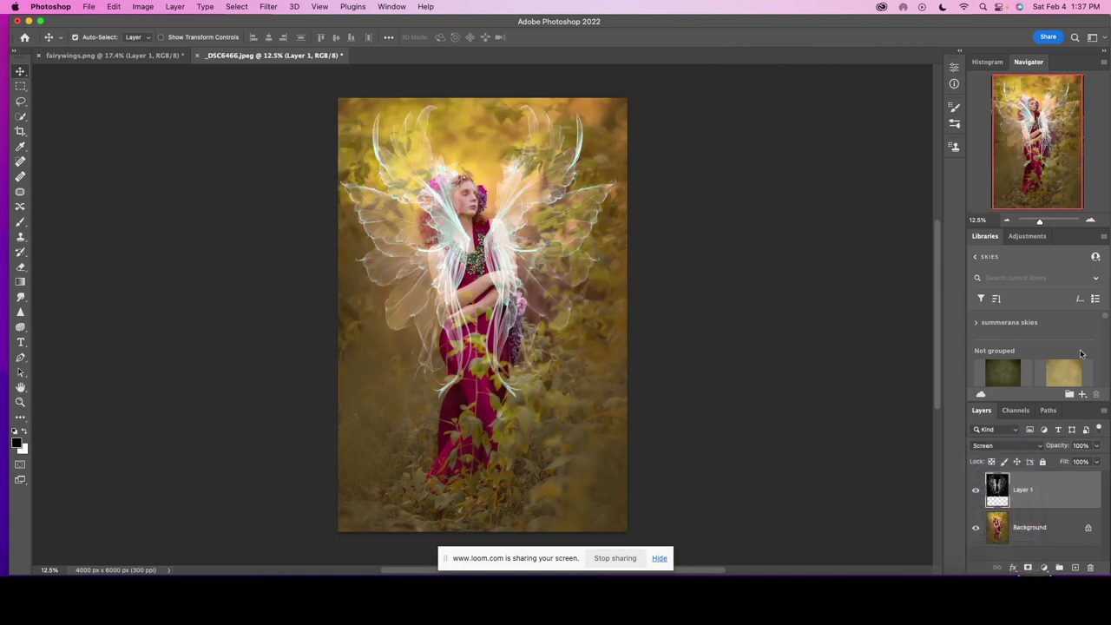
click(1013, 446)
click(1011, 446)
click(1008, 449)
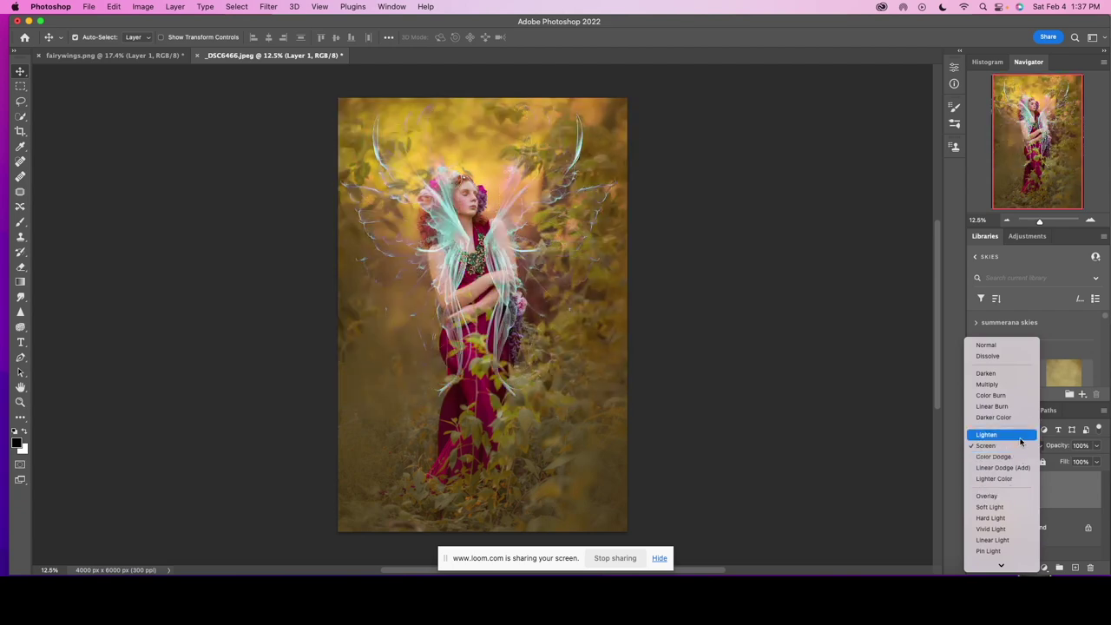
click(1015, 446)
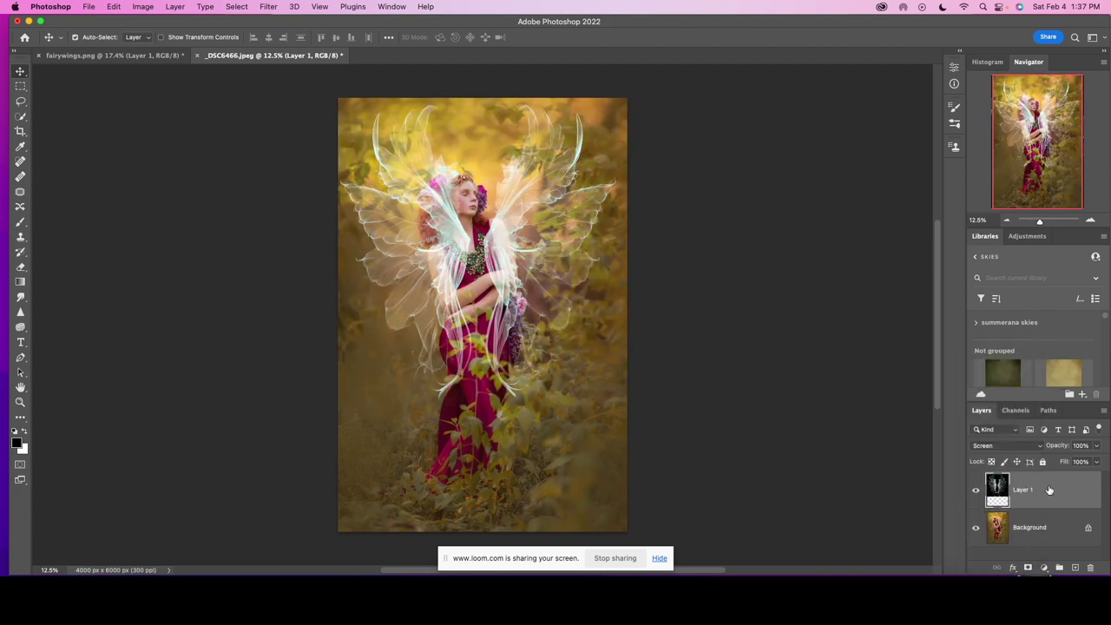
drag(554, 243, 545, 256)
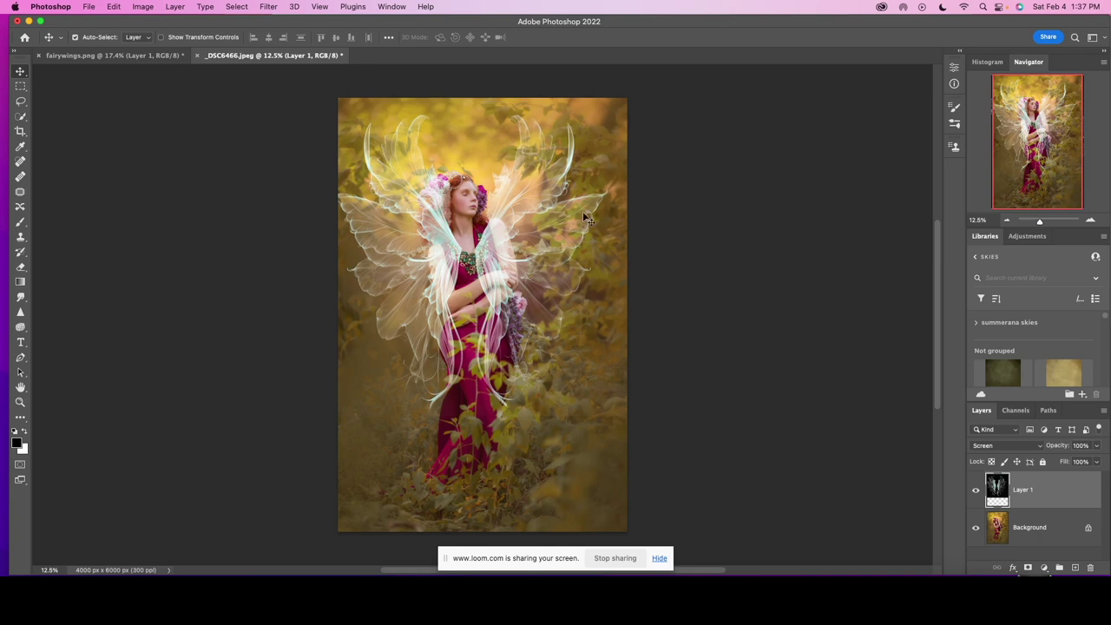
Step: Free Transform the wings to about 91% scale, rotate them −8.6°, adjust width, and commit
click(114, 7)
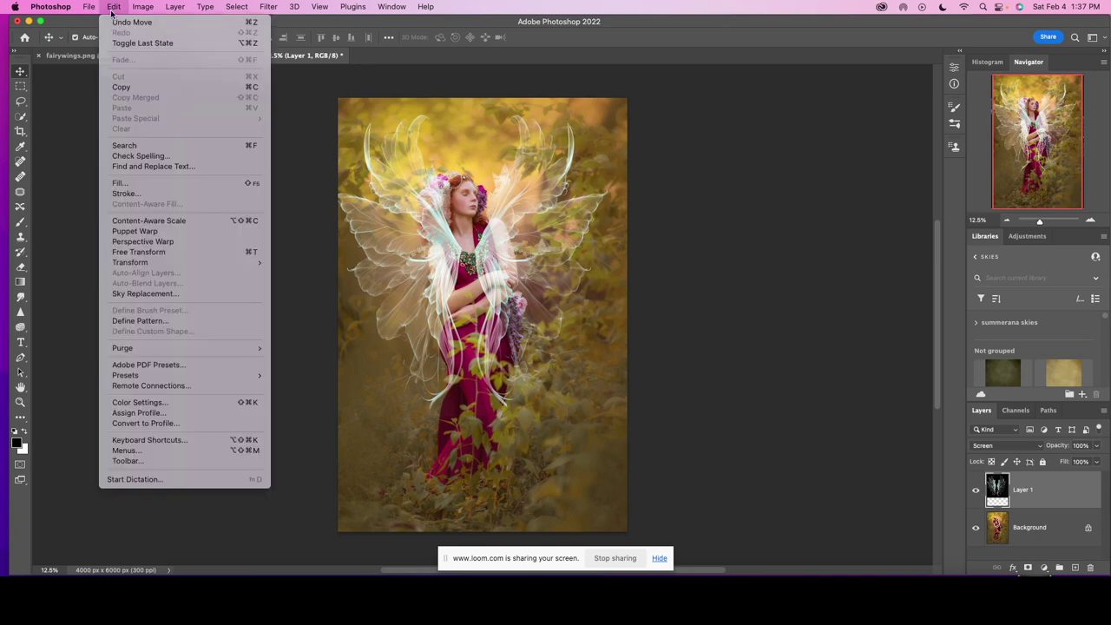
click(167, 252)
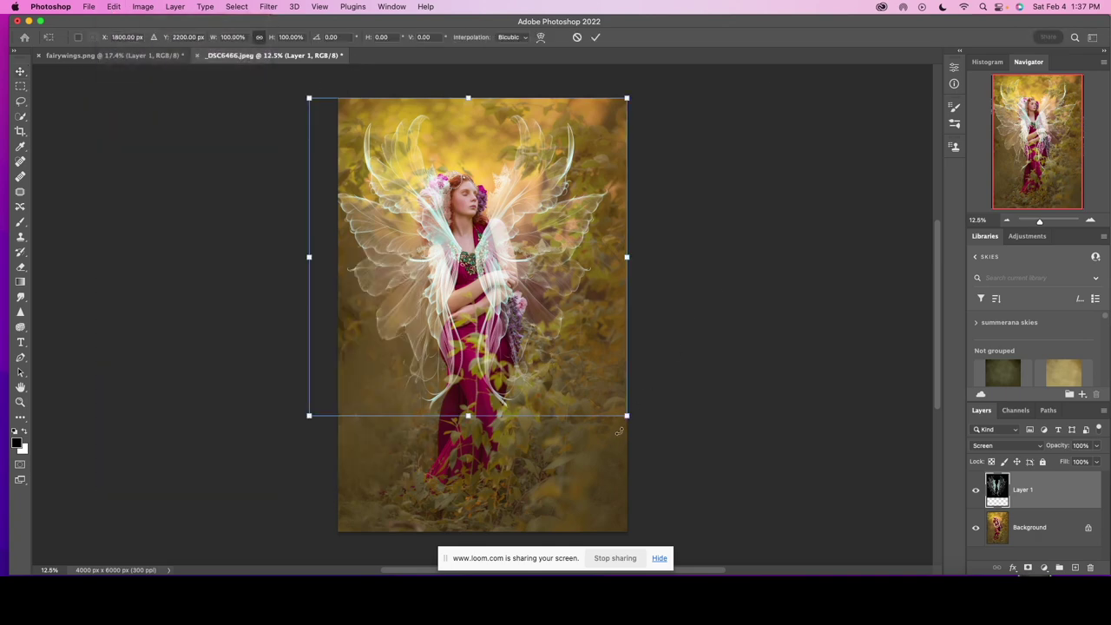
drag(620, 423, 590, 363)
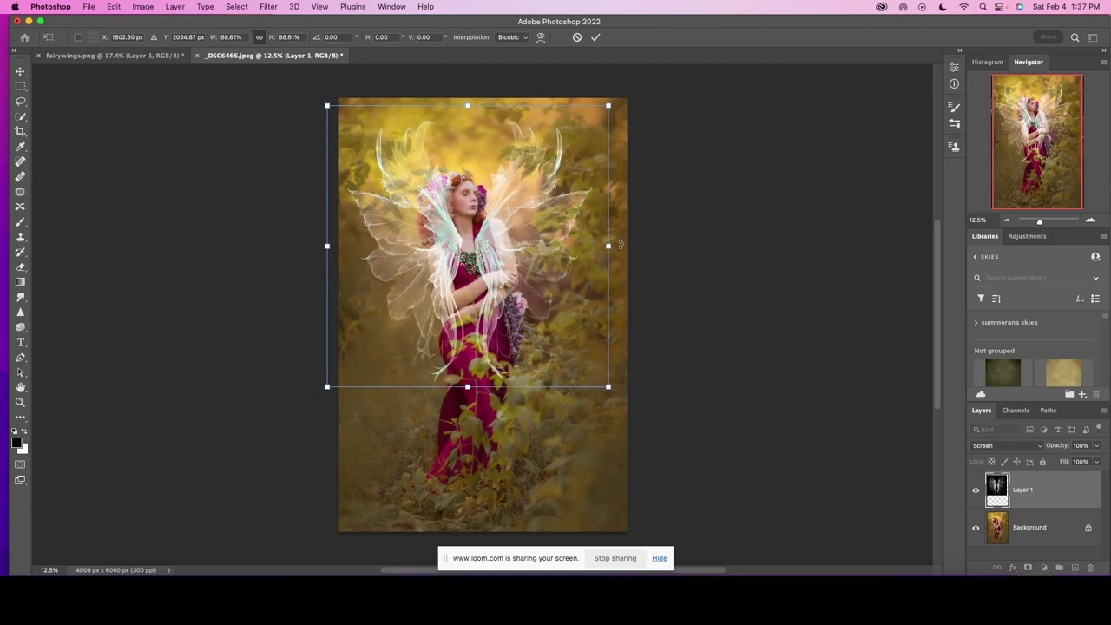
drag(637, 227, 639, 209)
drag(628, 366, 635, 371)
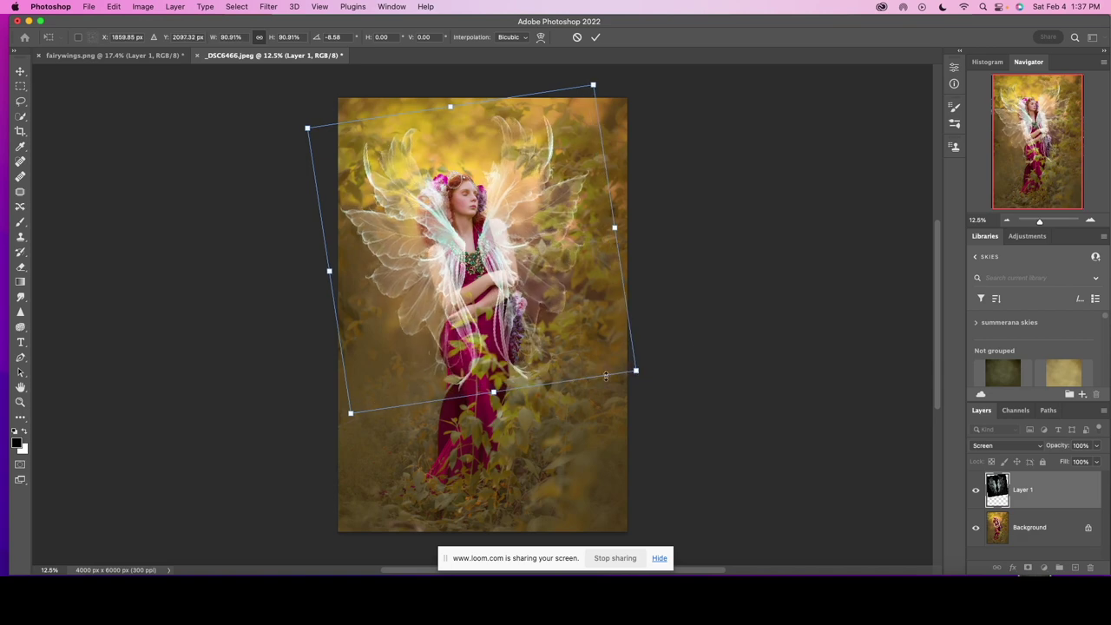
drag(350, 410, 338, 423)
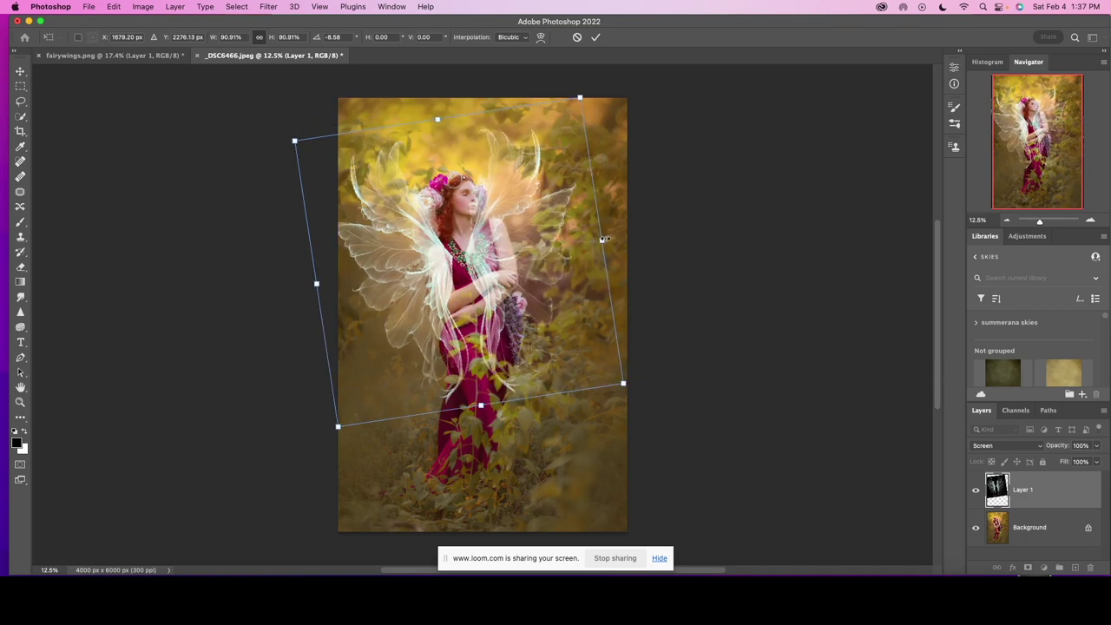
drag(604, 239, 629, 219)
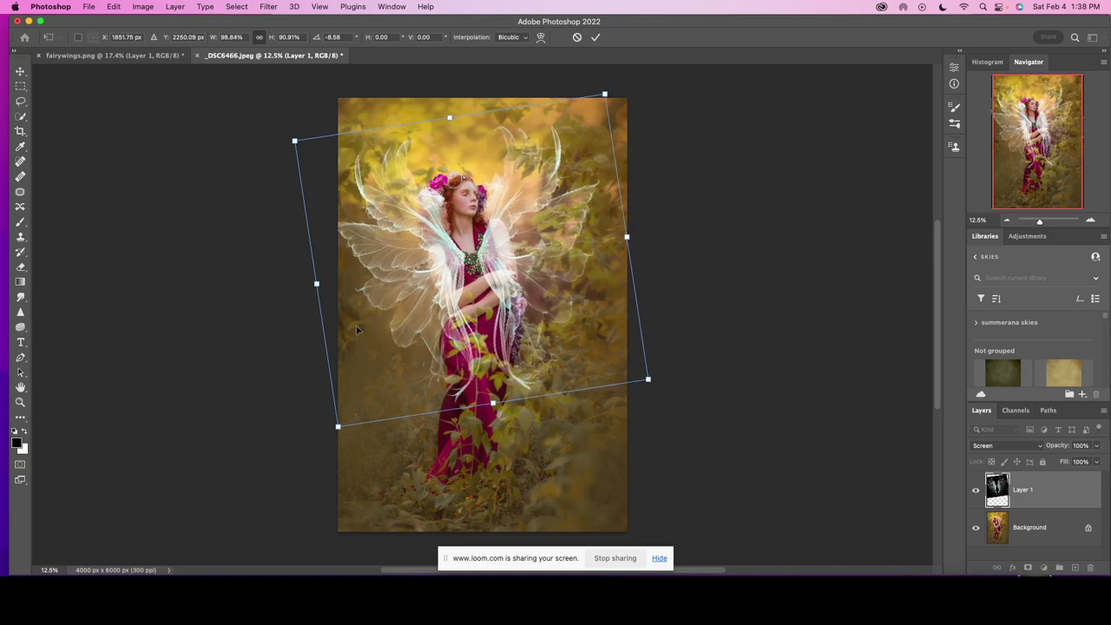
drag(315, 283, 323, 282)
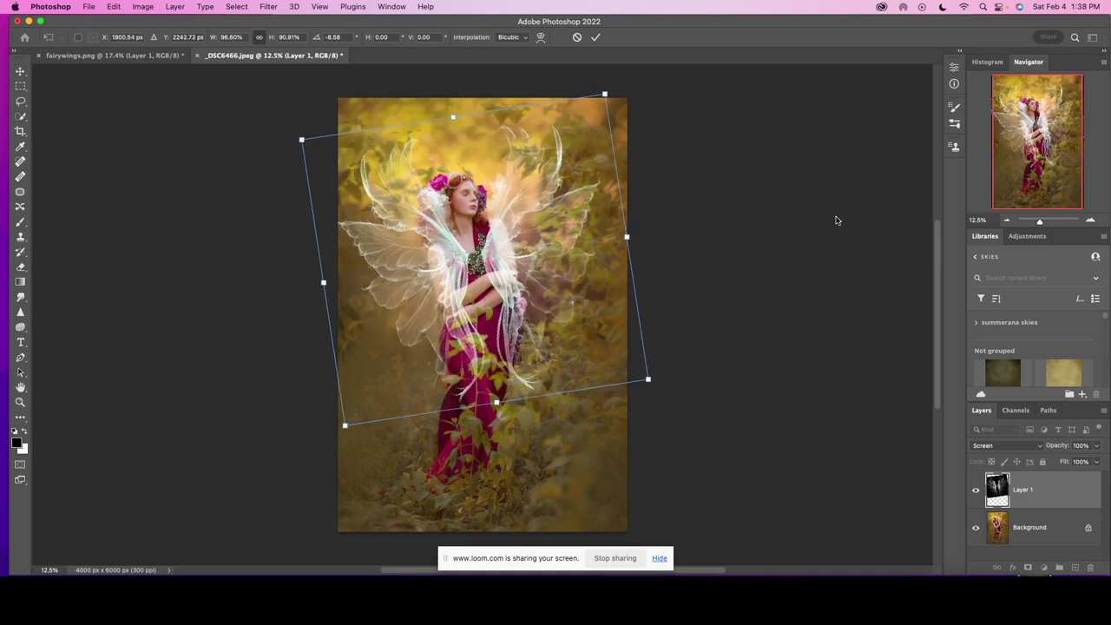
click(597, 39)
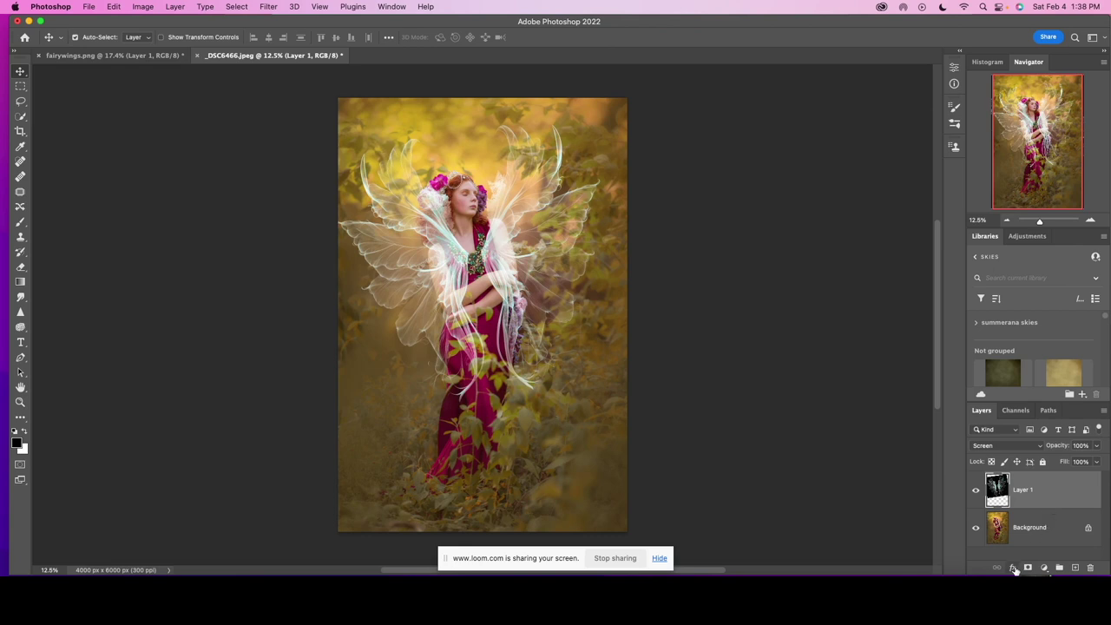
Step: Duplicate the Background photo layer and place the copy above Layer 1
click(1032, 529)
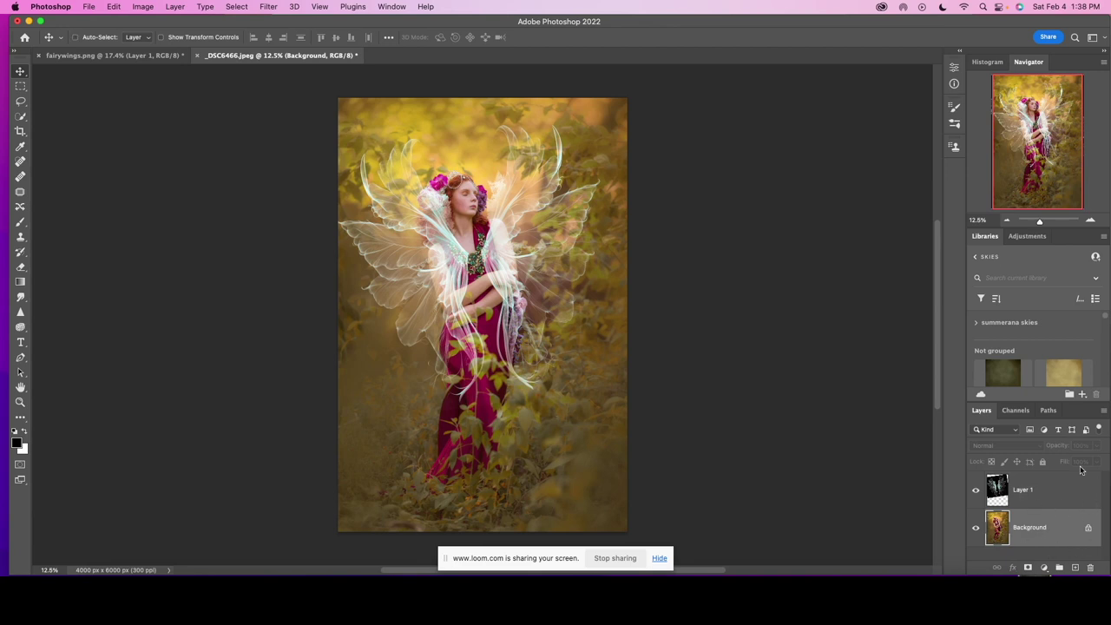
key(super+j)
drag(1013, 529, 1032, 505)
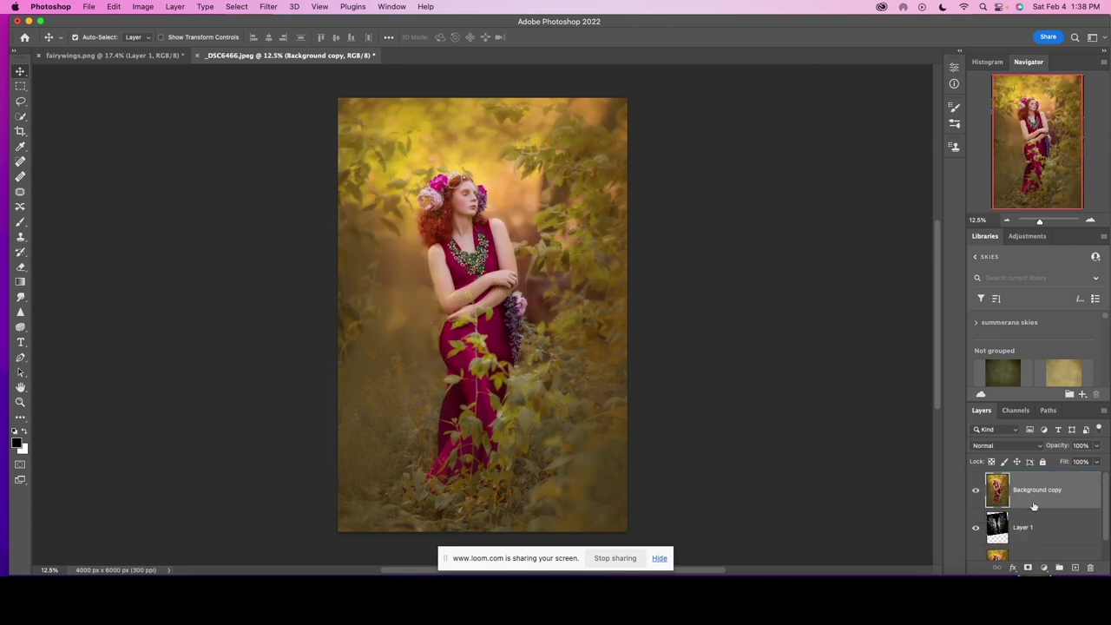
Step: Mask the Background copy to the woman with Select Subject, then make Layer 1 active
click(234, 6)
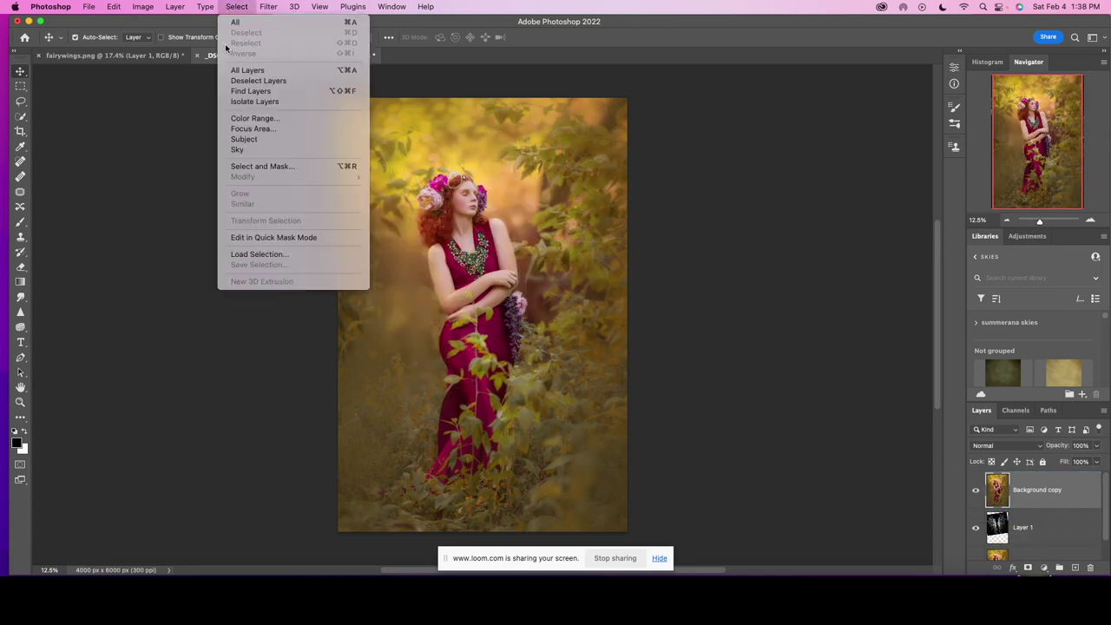
click(293, 141)
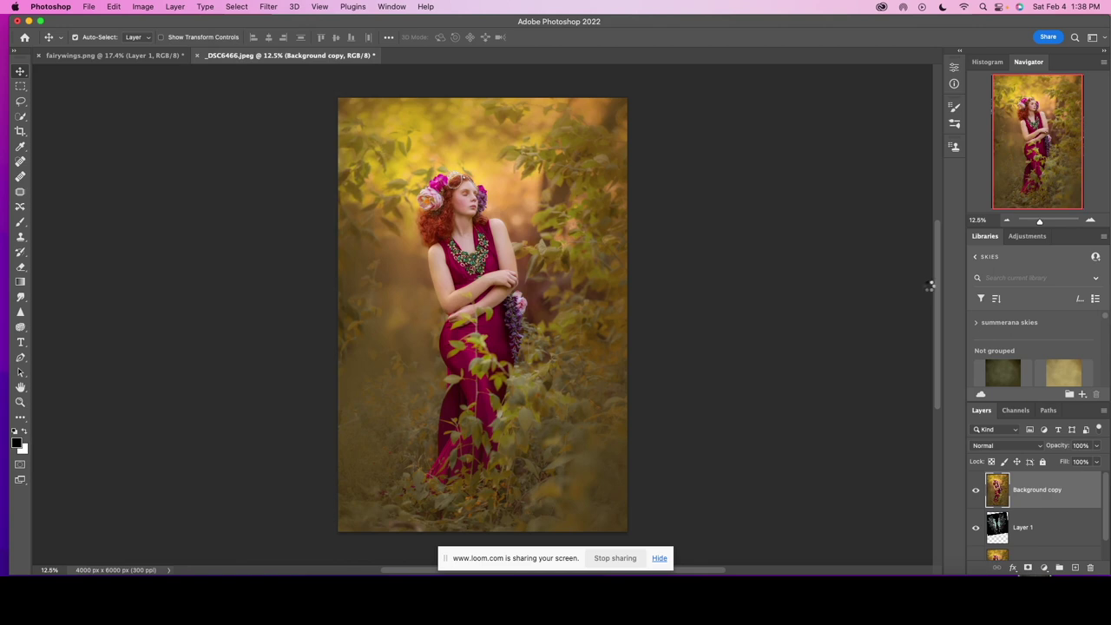
click(1029, 568)
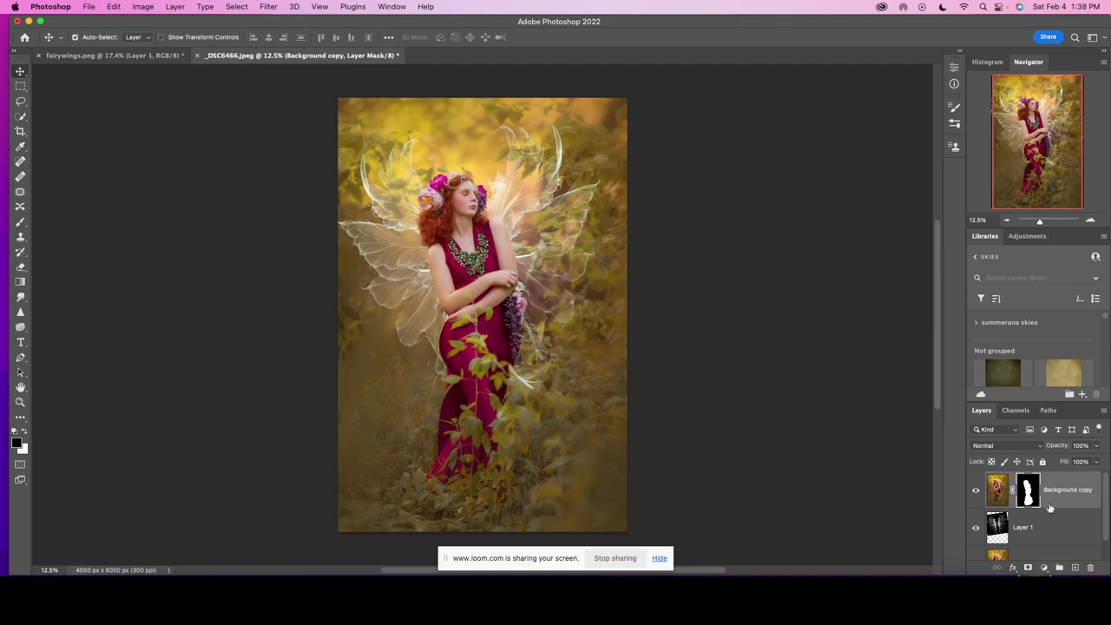
click(1036, 537)
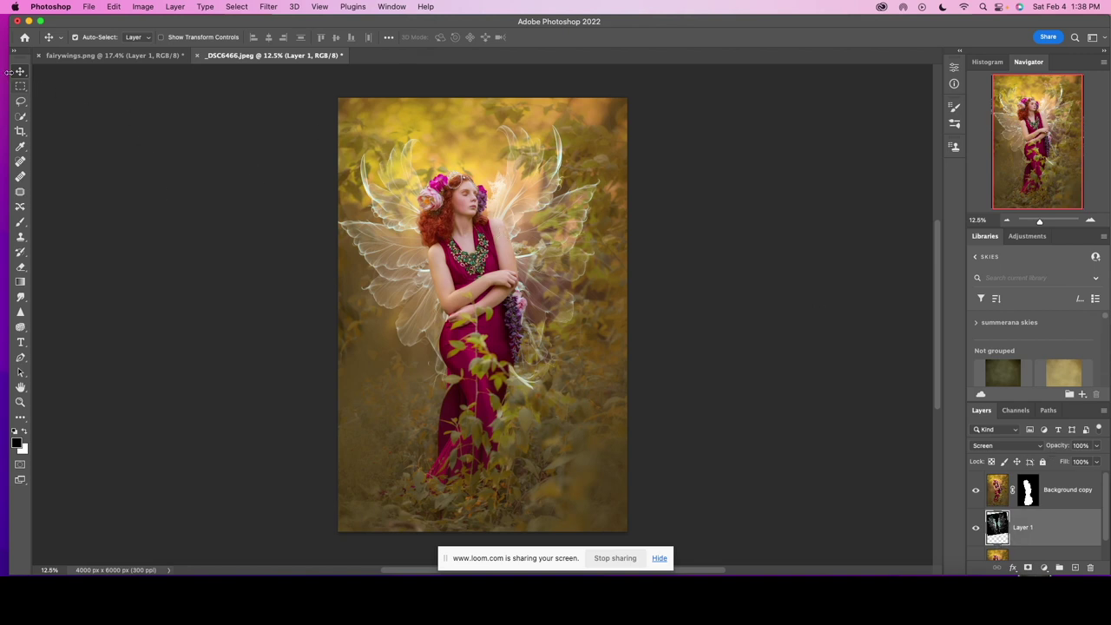
Step: Lower the wings and free-transform them to about 87% wide by 77.5% tall
drag(542, 236, 546, 262)
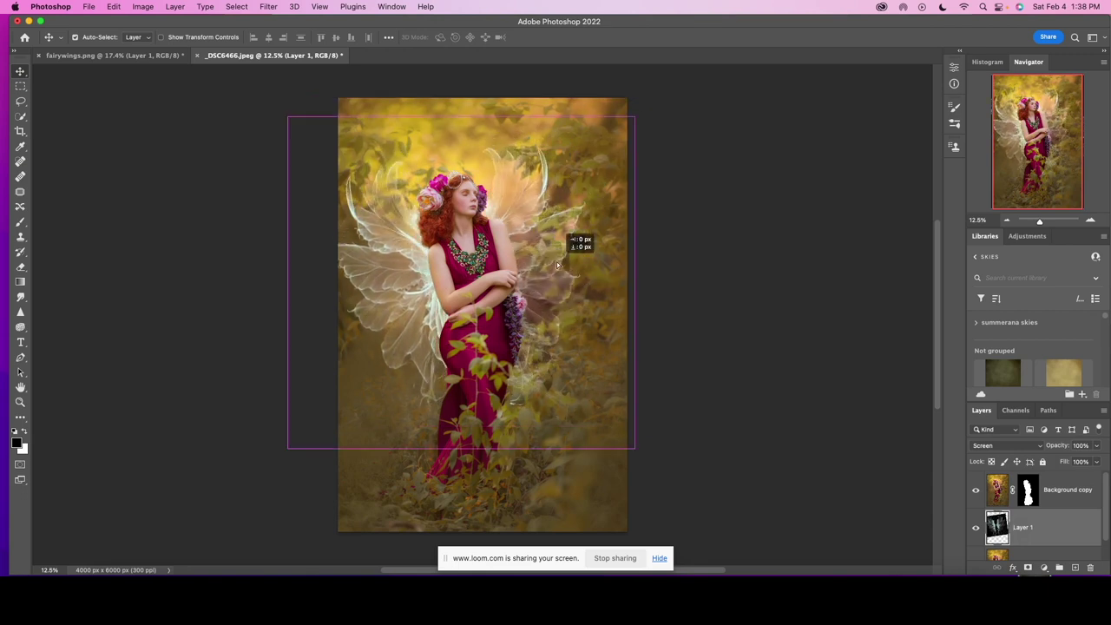
click(114, 7)
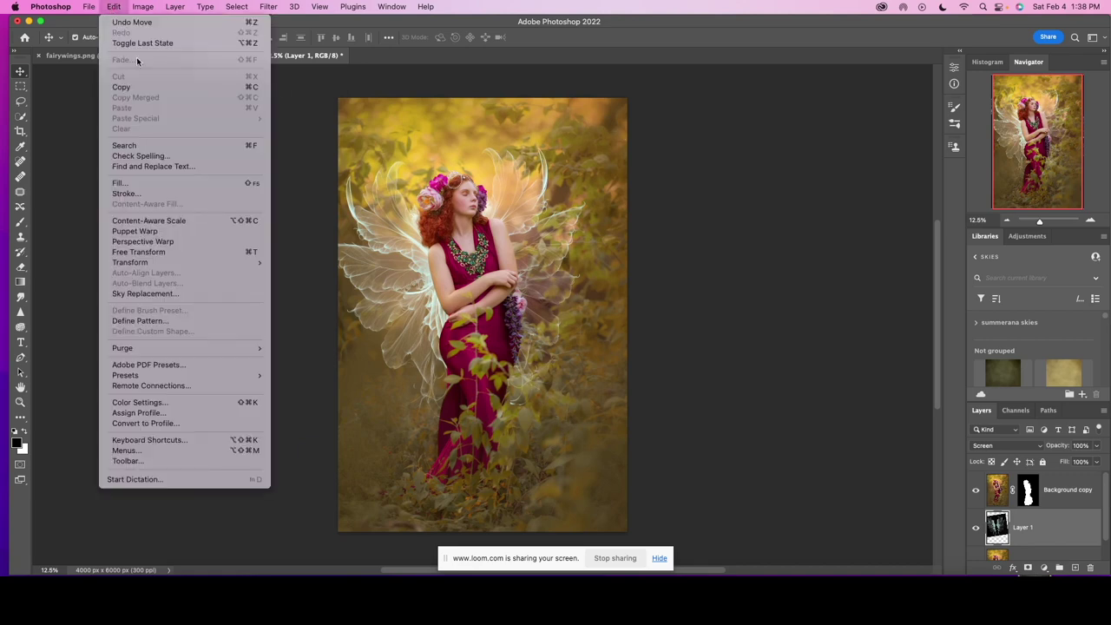
click(202, 252)
drag(462, 449, 461, 373)
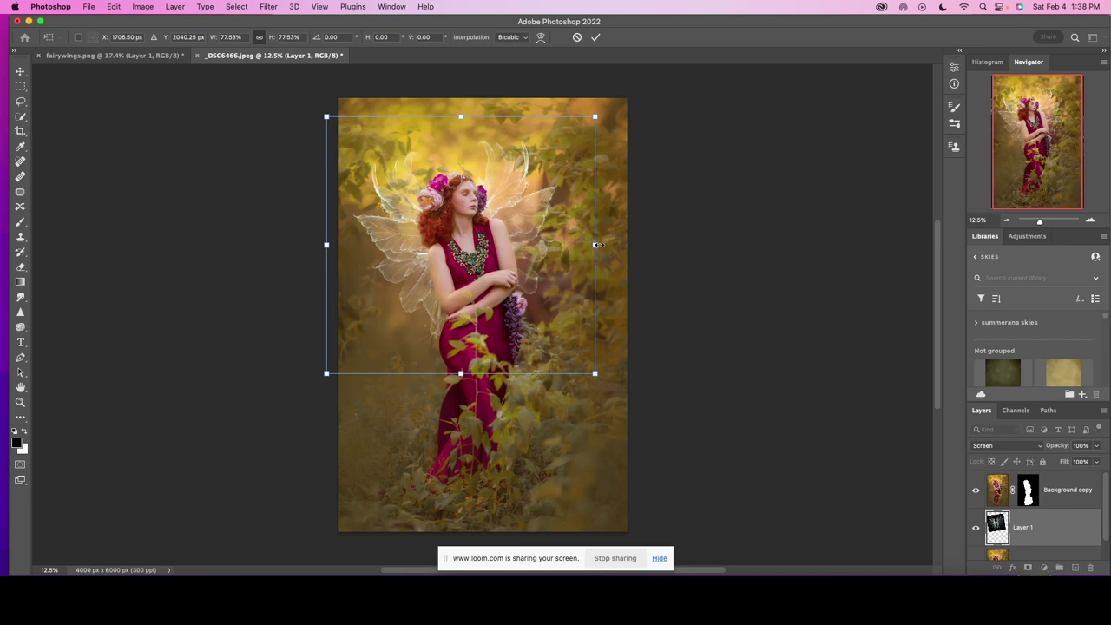
drag(596, 244, 608, 245)
drag(325, 251, 309, 244)
drag(607, 244, 563, 253)
click(596, 36)
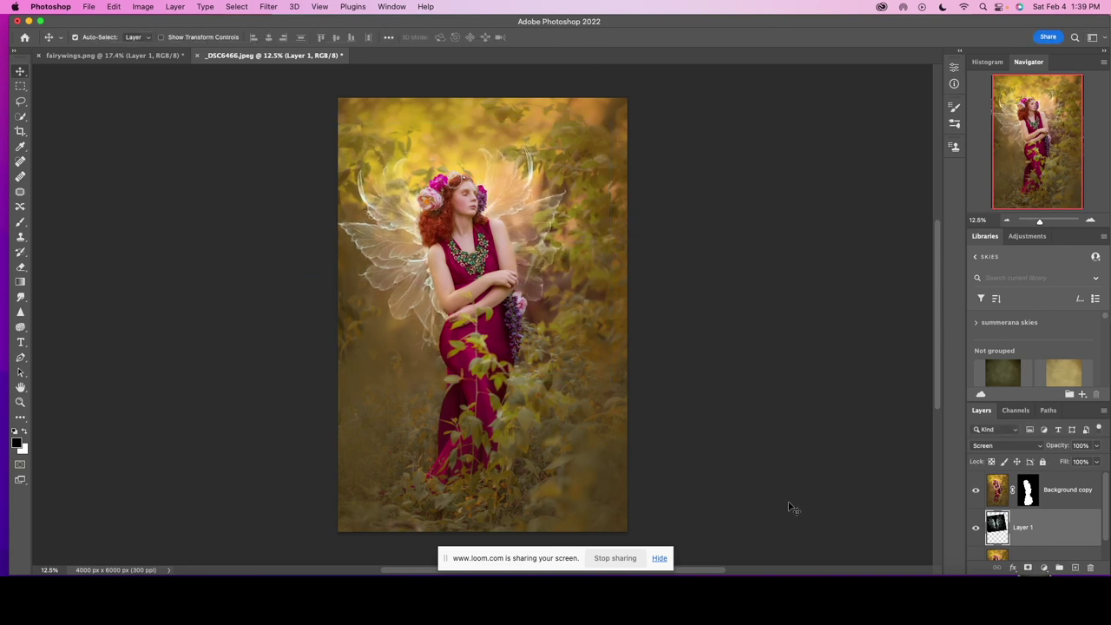
Step: Add a mask to Layer 1 and paint out wing areas with a brush reduced to size 70
drag(1040, 221, 1046, 220)
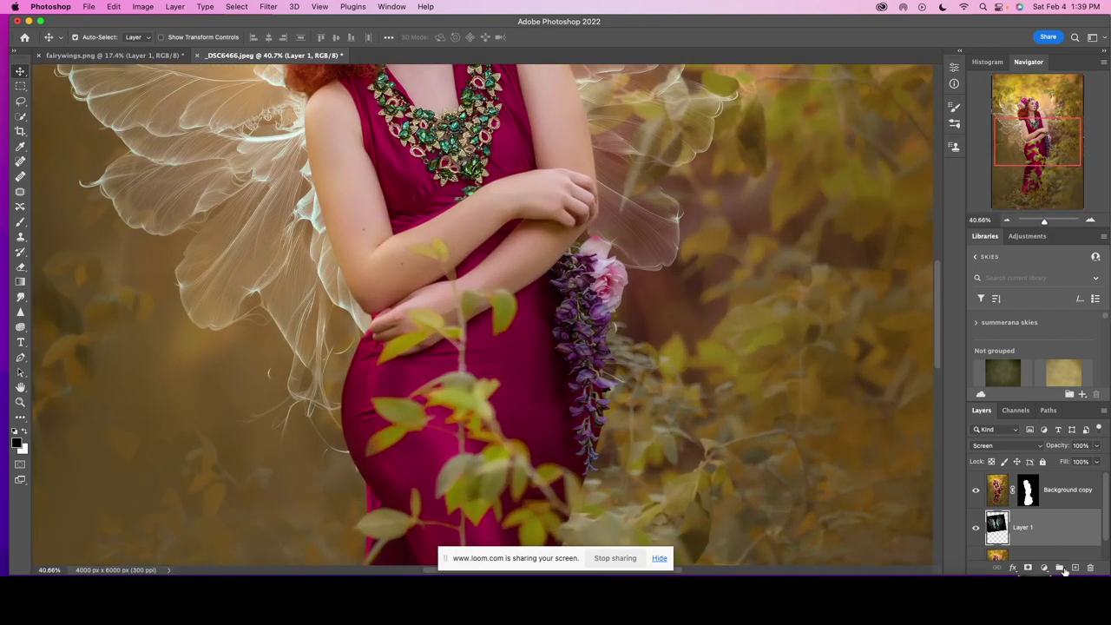
click(1027, 567)
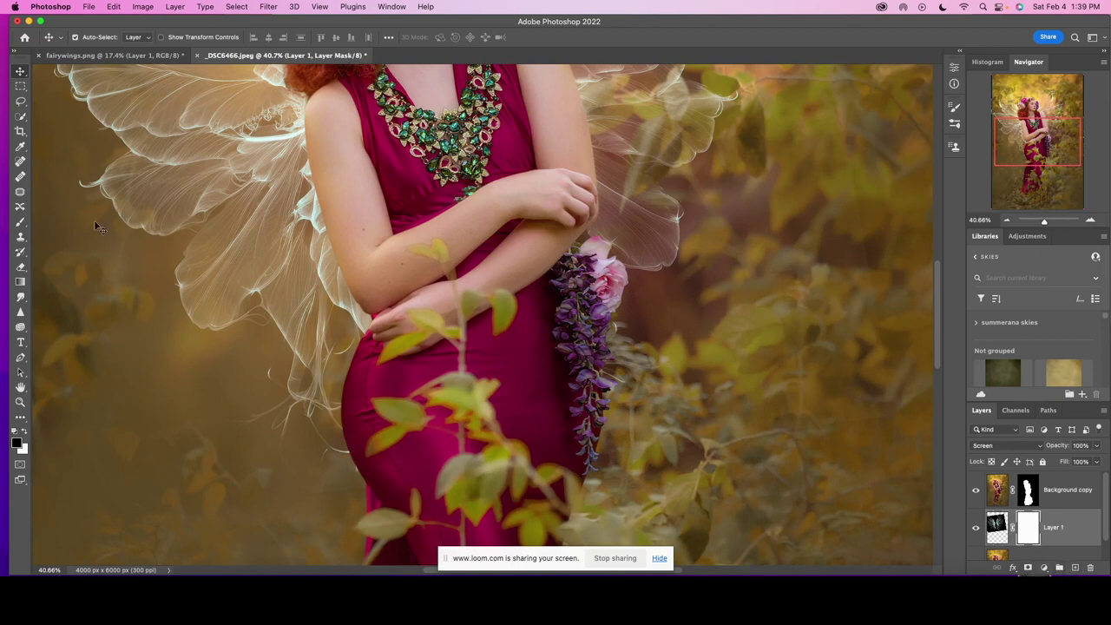
click(20, 221)
key(bracketleft)
key(bracketleft)
key(bracketleft)
key(bracketleft)
key(bracketleft)
key(bracketleft)
key(bracketleft)
key(bracketleft)
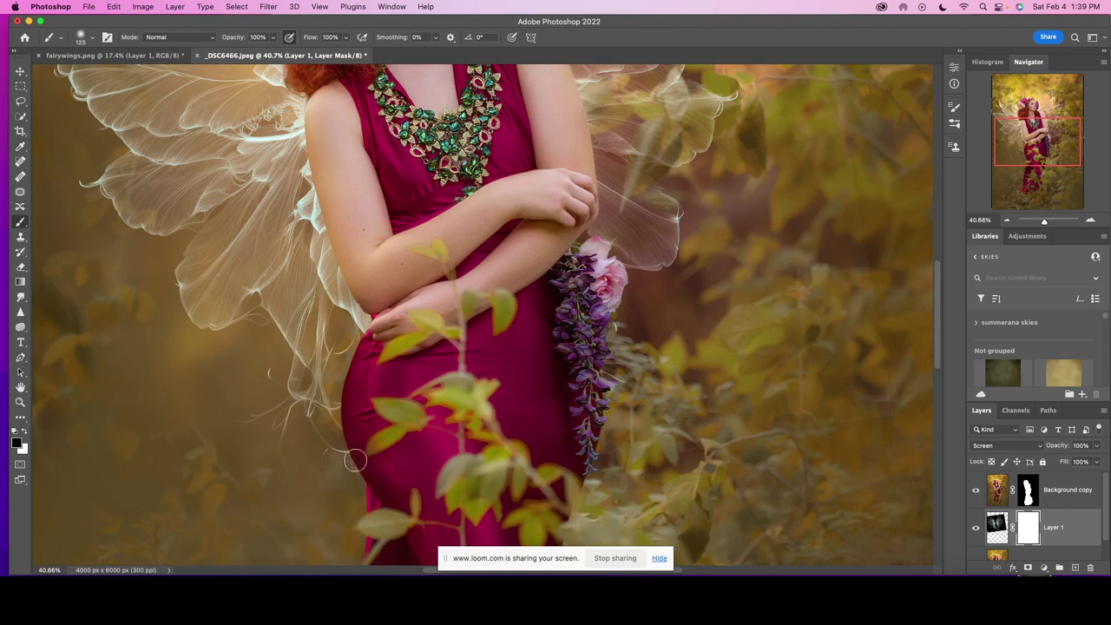
key(bracketleft)
key(bracketleft)
key(bracketleft)
mouse_move(936, 292)
mouse_down()
mouse_move(939, 177)
mouse_move(939, 210)
mouse_up()
key(bracketleft)
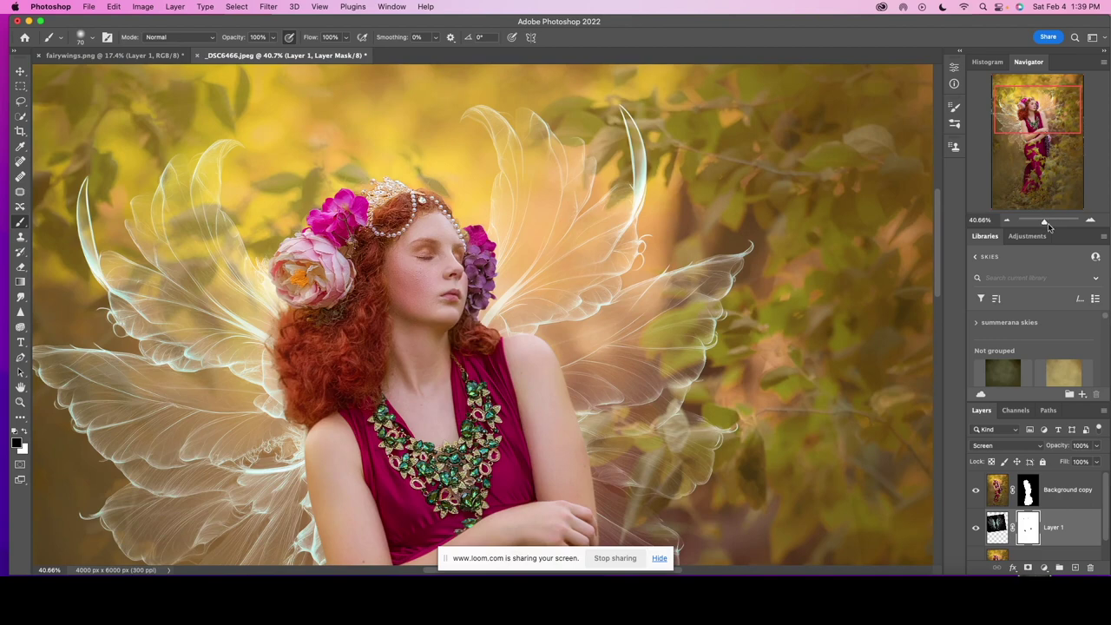
Step: Zoom out and use Layer > Flatten Image to merge everything into one Background layer
drag(1047, 225, 1040, 225)
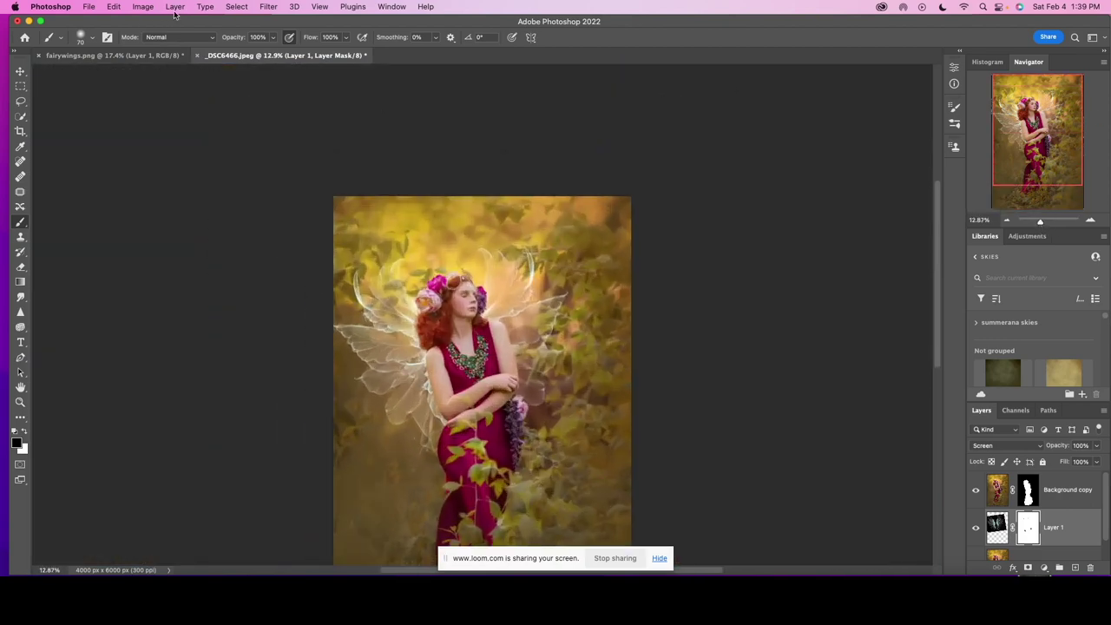
click(175, 7)
click(251, 444)
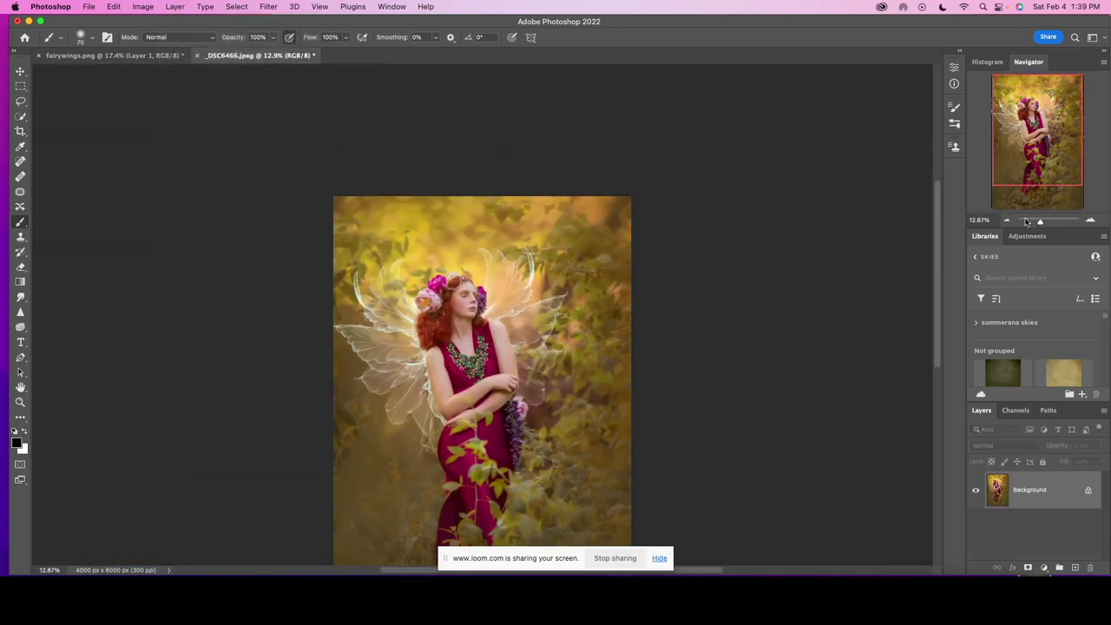
drag(1012, 147, 1012, 172)
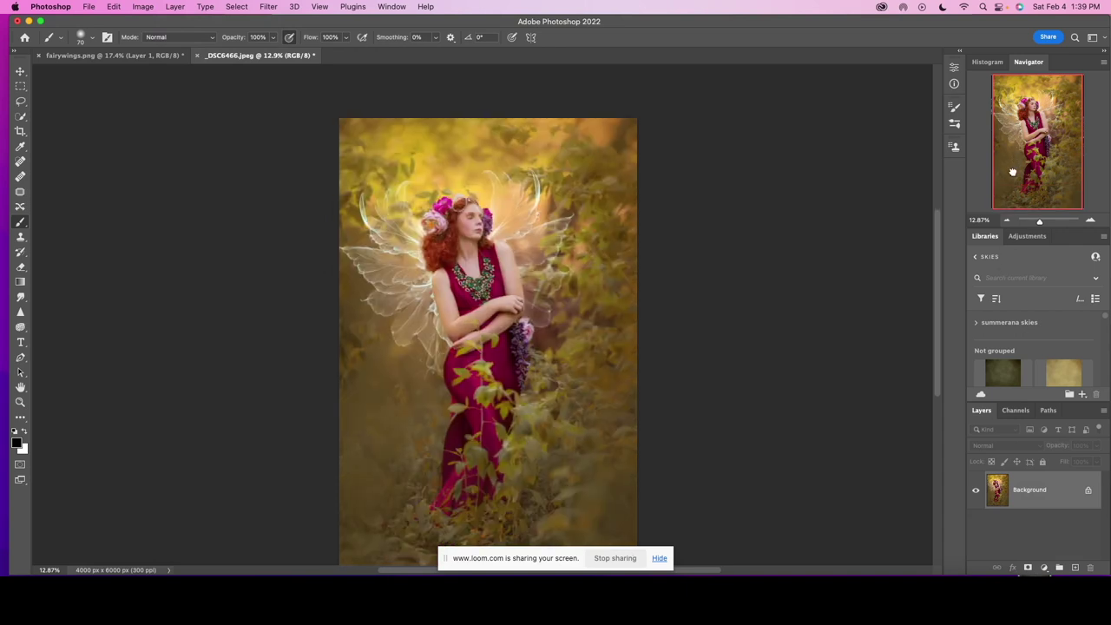